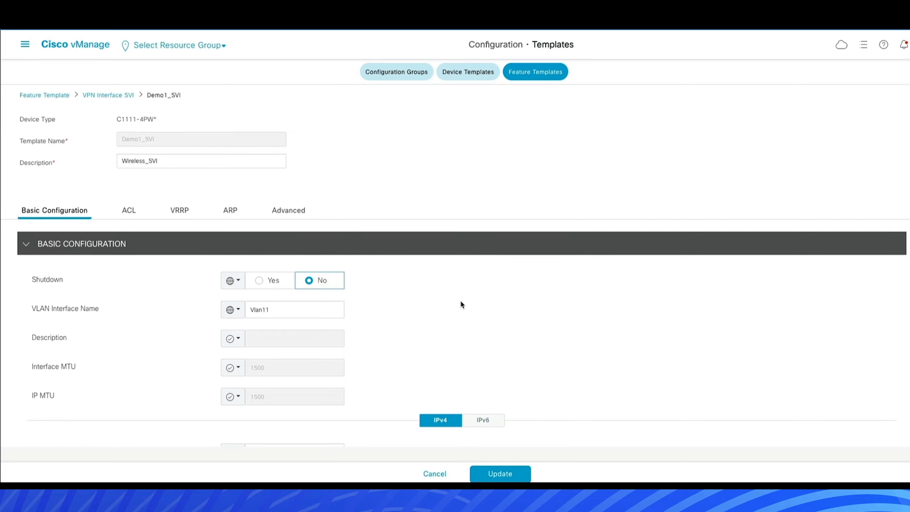
# Step: Review the Demo1_SVI feature template from its basic configuration through the ARP section and update it
pyautogui.scroll(-7, 461, 303)
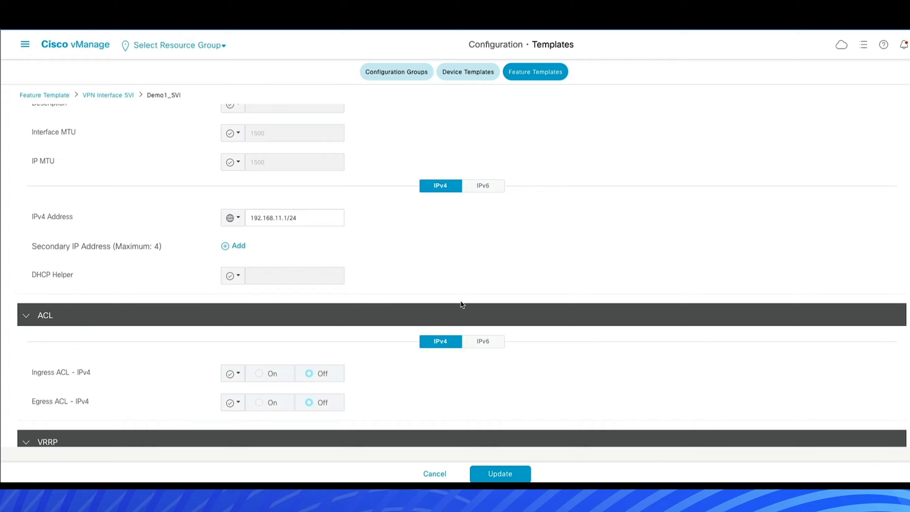
pyautogui.scroll(-10, 461, 304)
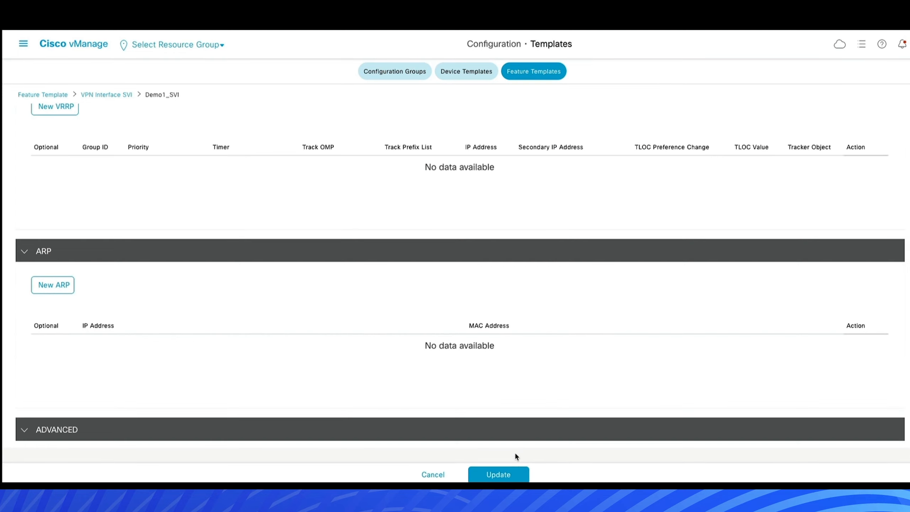
pyautogui.click(510, 475)
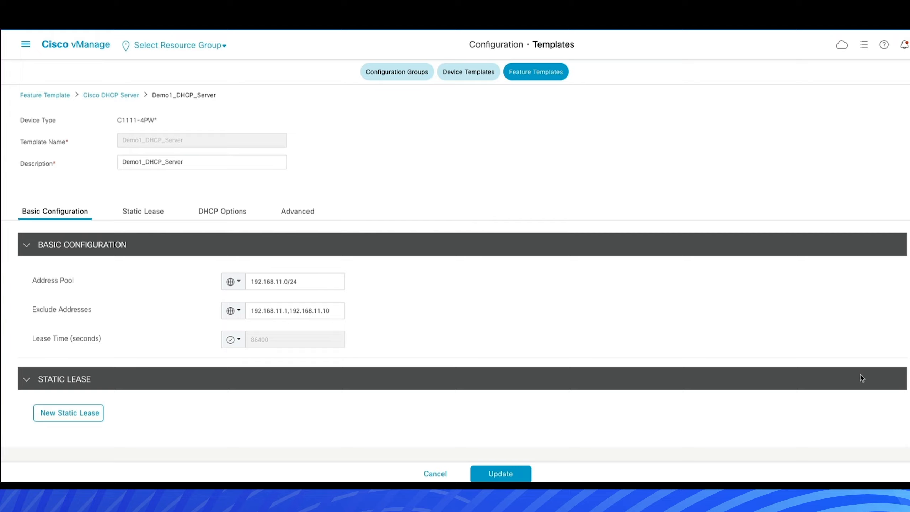
# Step: Examine the Demo1_DHCP_Server feature template's address pool, excluded addresses and remaining sections
pyautogui.scroll(-5, 861, 377)
pyautogui.scroll(-4, 860, 377)
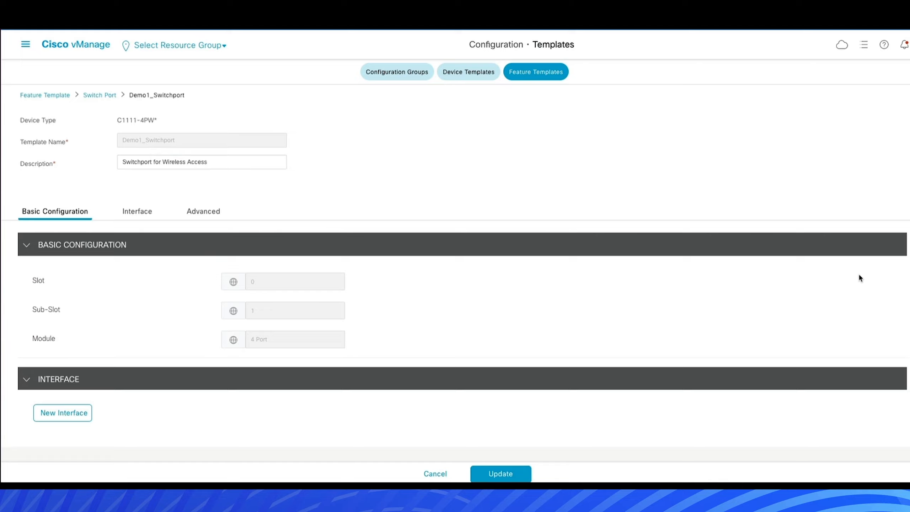
# Step: Open the Wlan-GigabitEthernet0/1/4 interface entry of the Demo1_Switchport feature template for editing
pyautogui.scroll(-4, 865, 317)
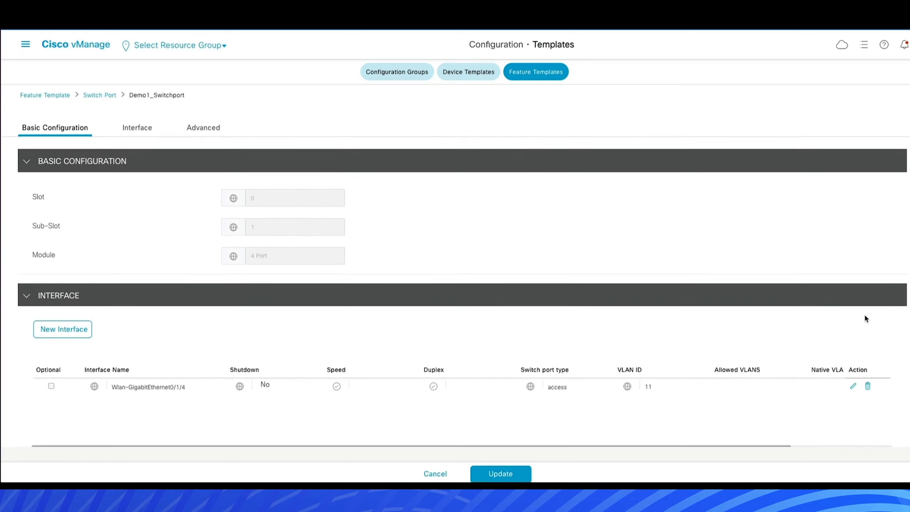
pyautogui.scroll(-1, 864, 318)
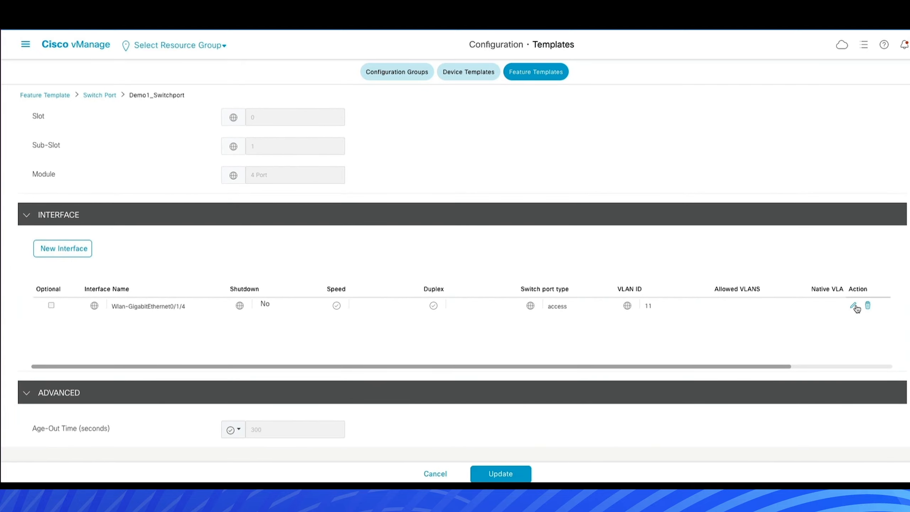
pyautogui.click(855, 306)
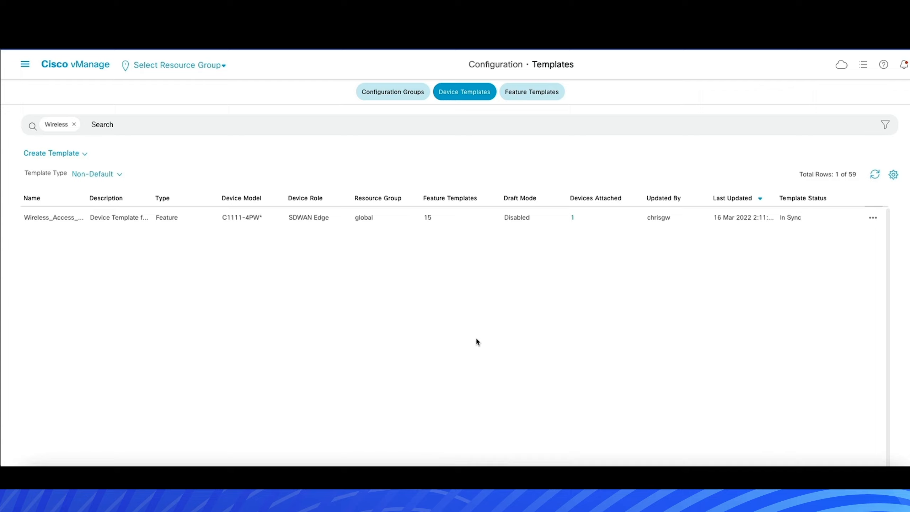
# Step: Edit the Wireless_Access_Feature device template and open its Demo1_Service_VPN service VPN for editing
pyautogui.click(873, 217)
pyautogui.click(866, 236)
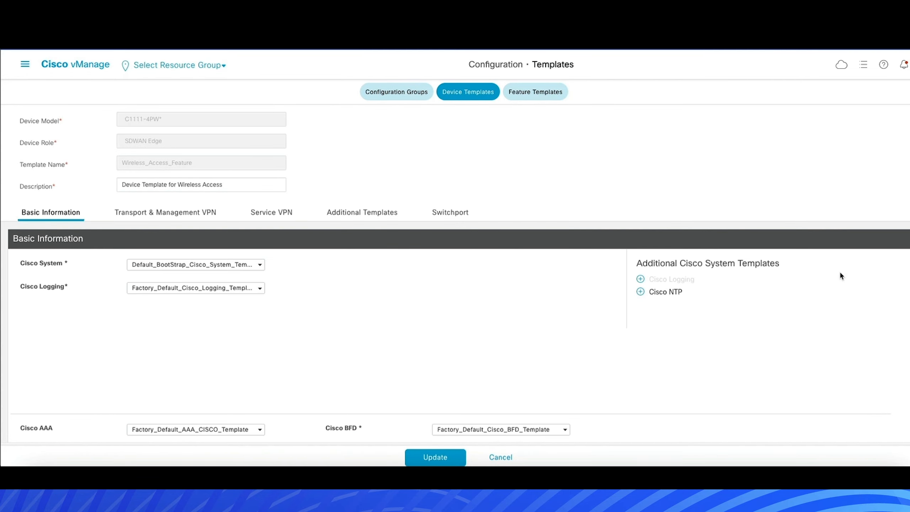
pyautogui.scroll(-5, 840, 274)
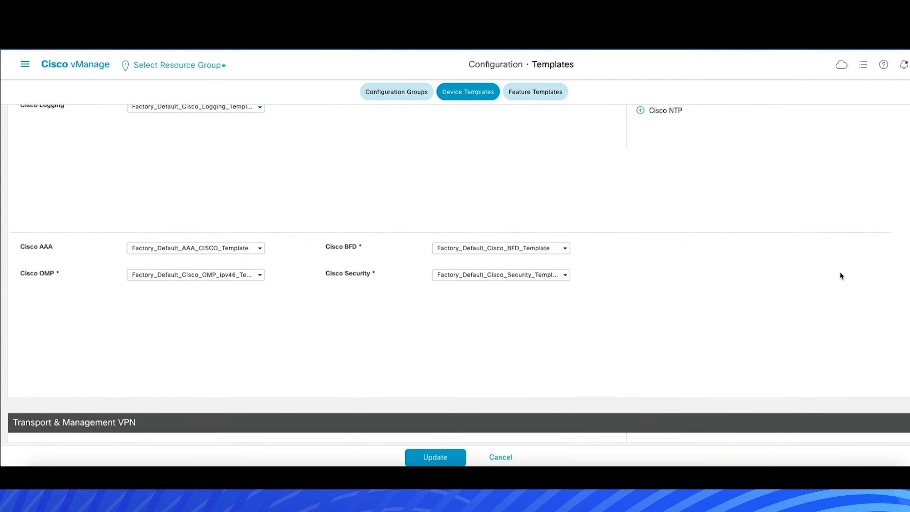
pyautogui.scroll(-8, 840, 273)
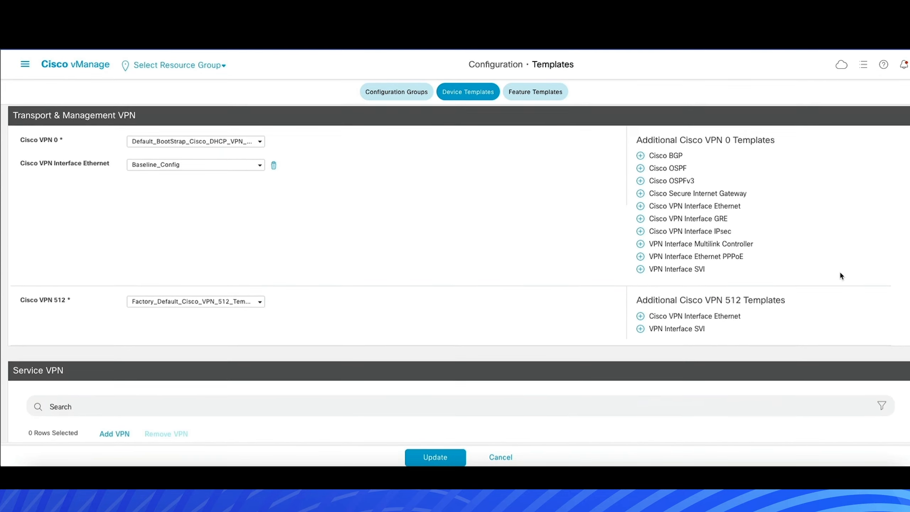
pyautogui.scroll(-6, 840, 274)
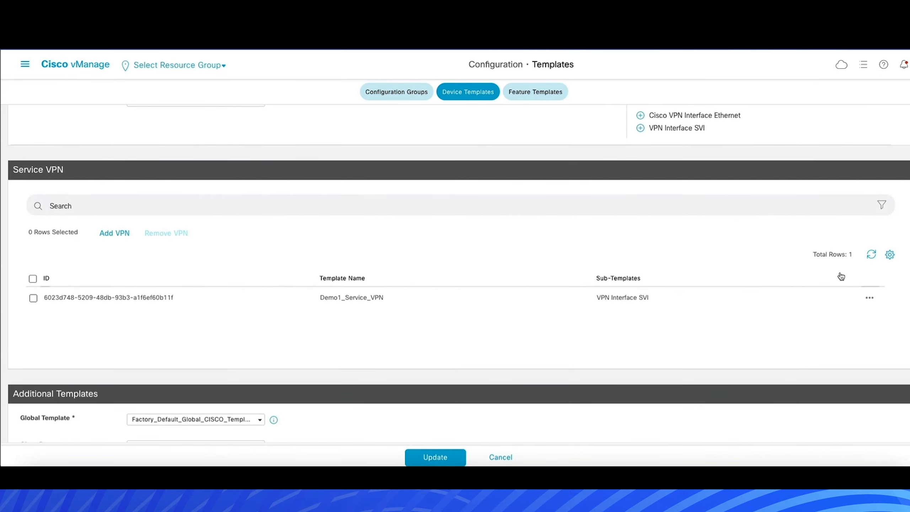
pyautogui.scroll(-1, 841, 273)
pyautogui.click(871, 272)
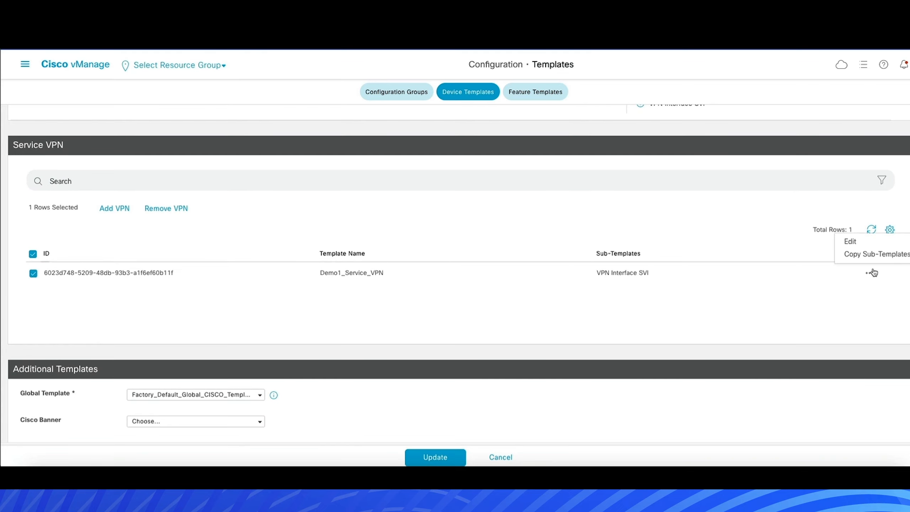
pyautogui.click(861, 241)
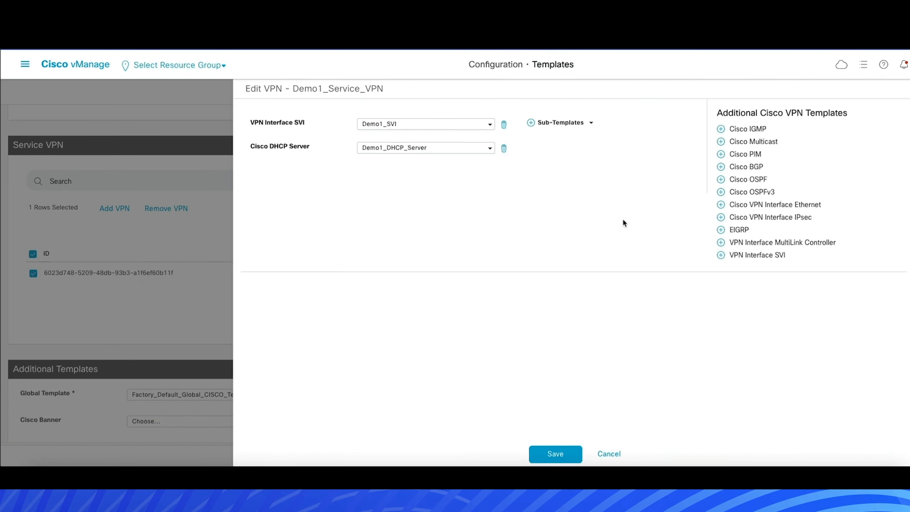
# Step: Choose Demo1_SVI as the VPN Interface SVI and Demo1_DHCP_Server as the DHCP server, and save the service VPN
pyautogui.click(488, 124)
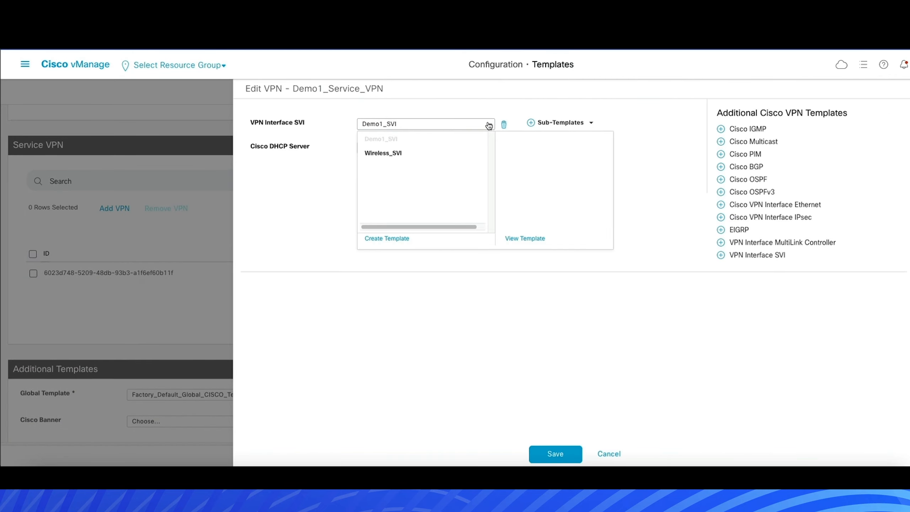
pyautogui.click(472, 139)
pyautogui.click(475, 150)
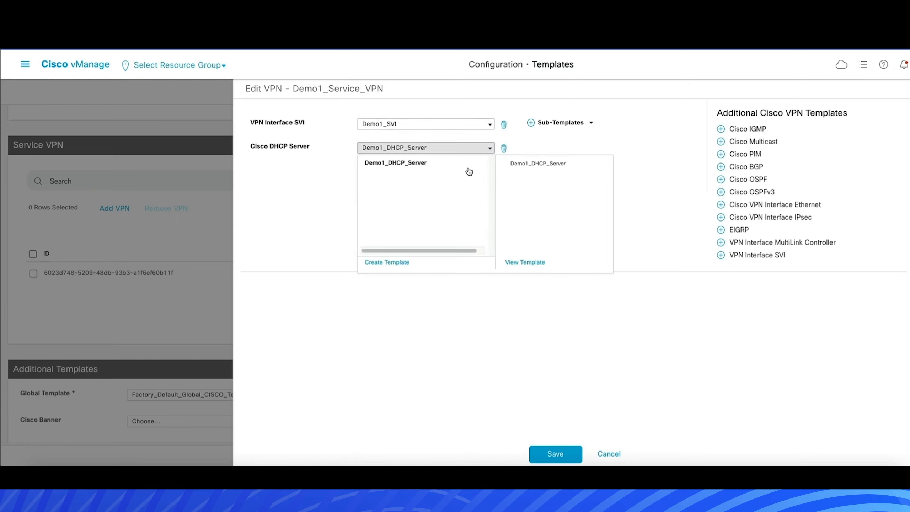
pyautogui.click(467, 164)
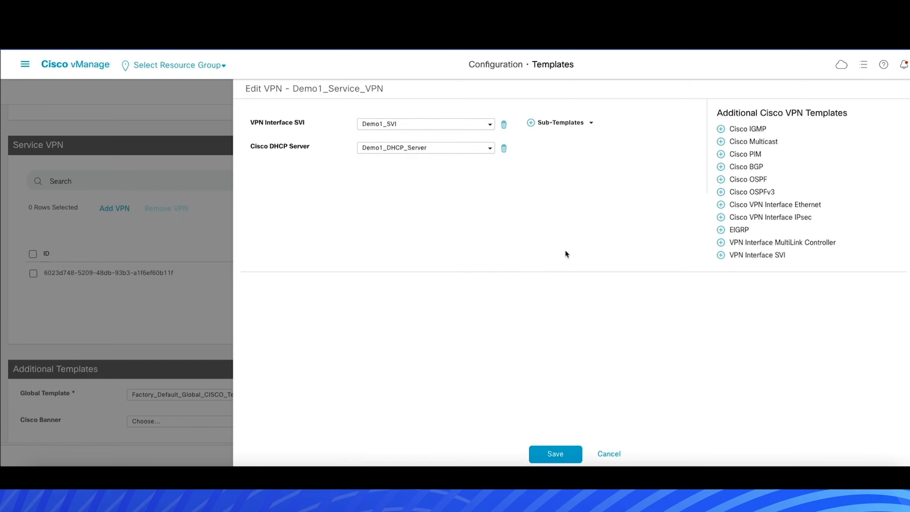
pyautogui.click(557, 454)
# Step: Choose Demo1_Switchport as the Switch Port template and update the device template
pyautogui.scroll(-10, 597, 375)
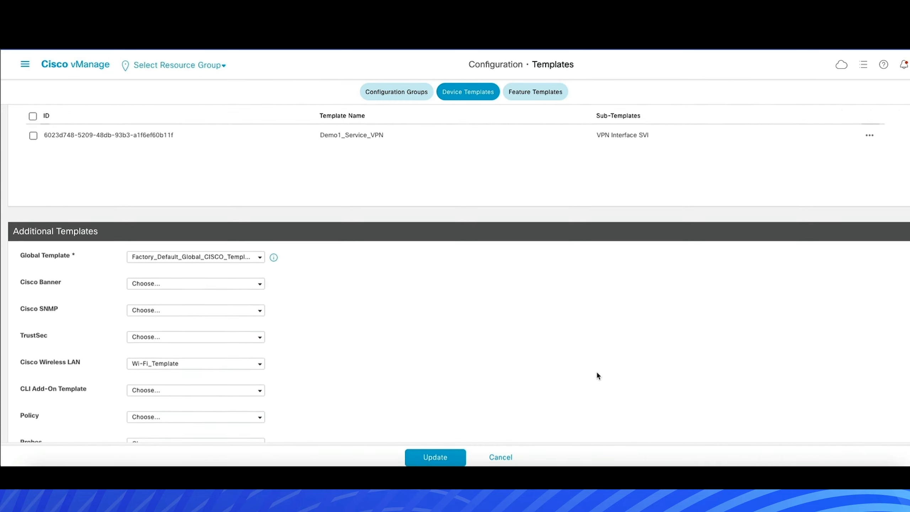
pyautogui.scroll(-1, 597, 375)
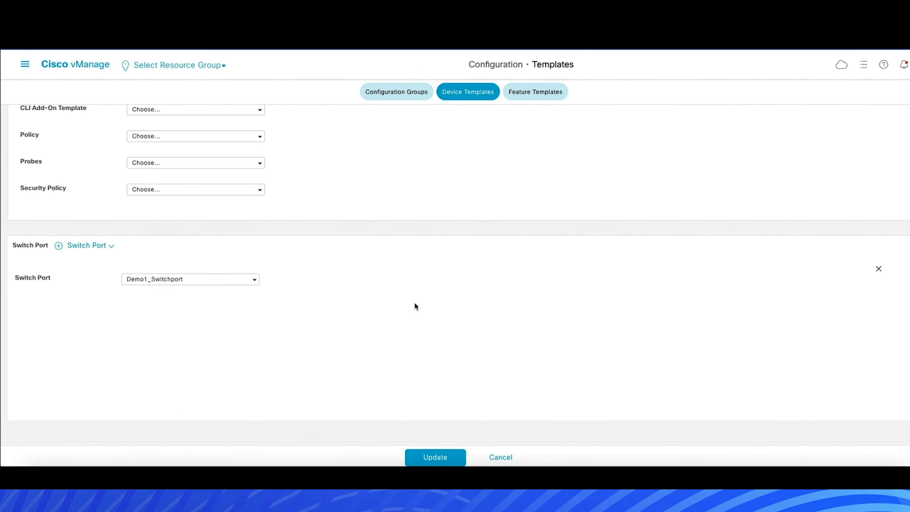
pyautogui.click(255, 280)
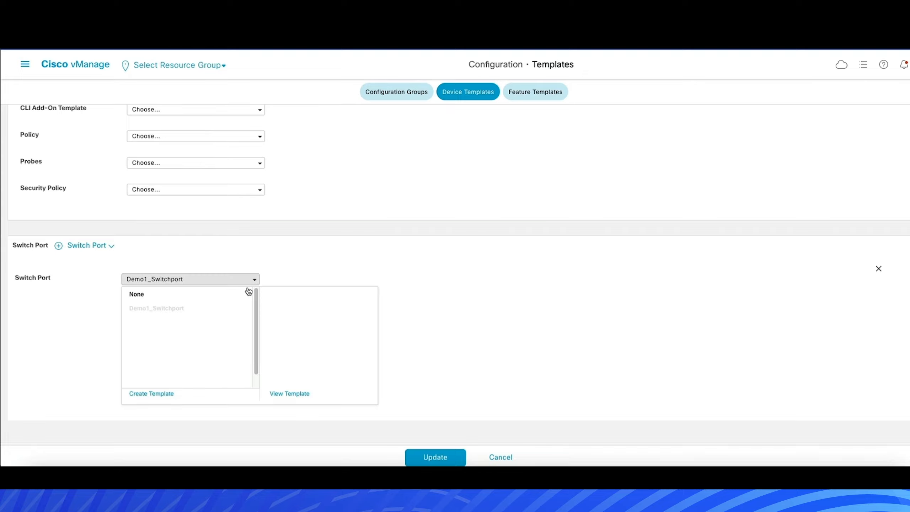
pyautogui.click(242, 306)
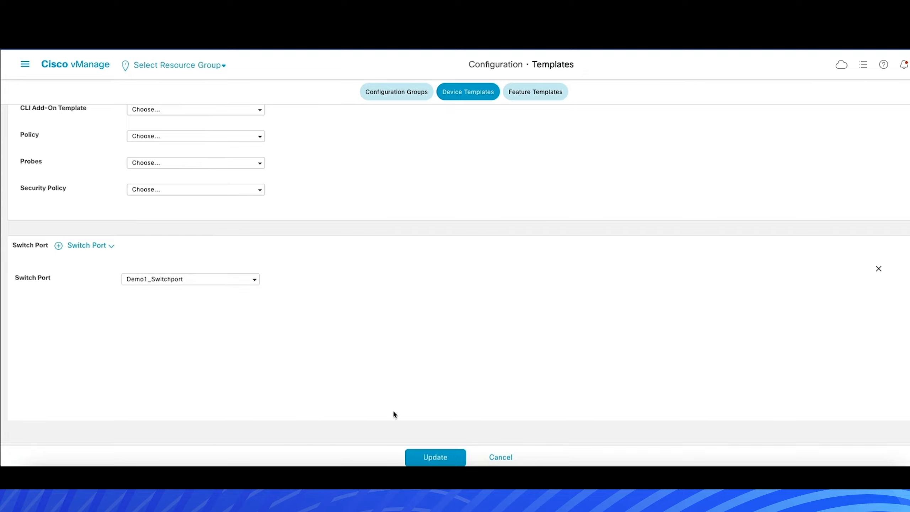
pyautogui.click(451, 453)
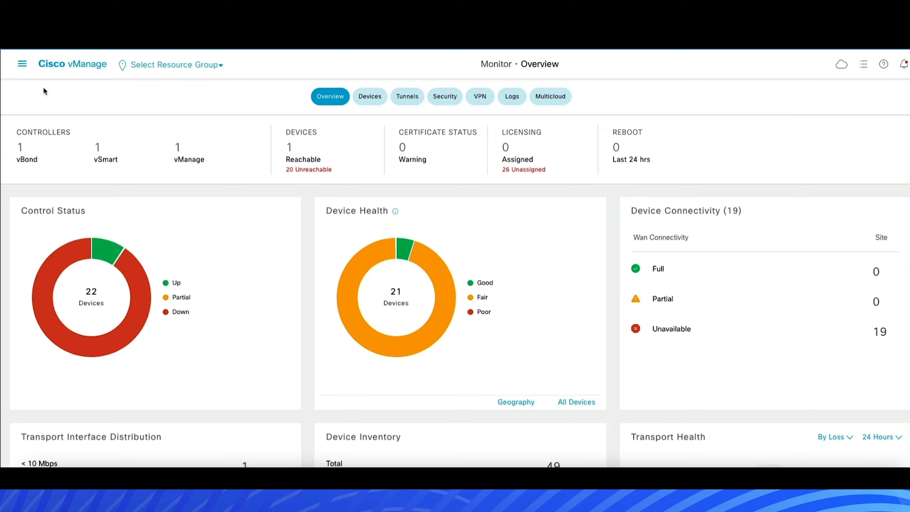
# Step: Go to the feature templates in the configuration area and start adding a new template
pyautogui.click(23, 66)
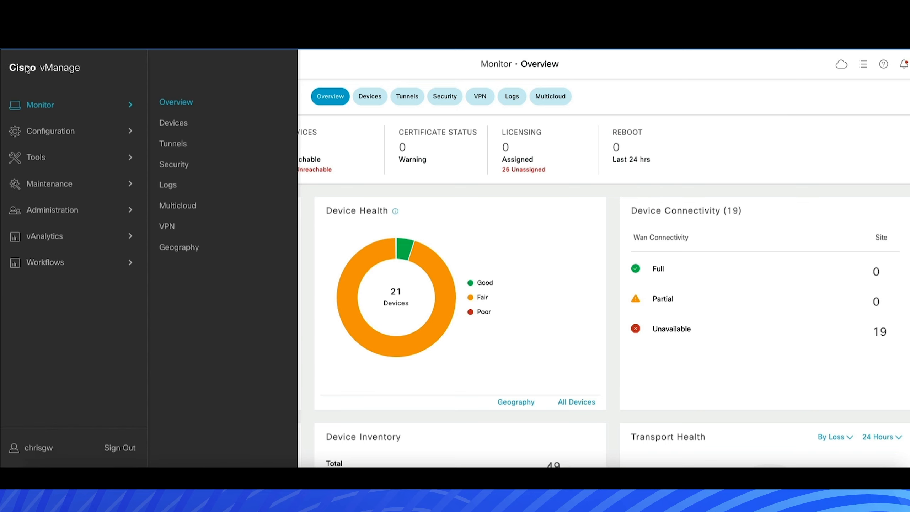
pyautogui.click(57, 130)
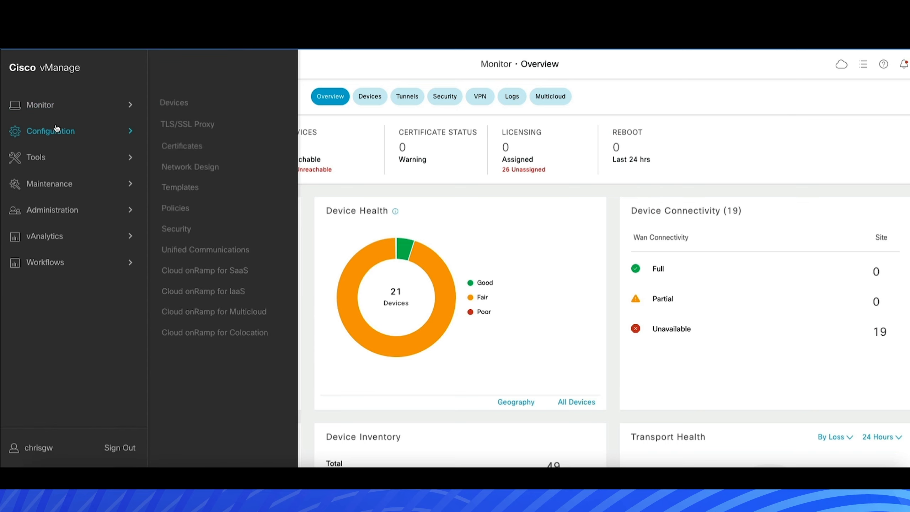
pyautogui.click(175, 184)
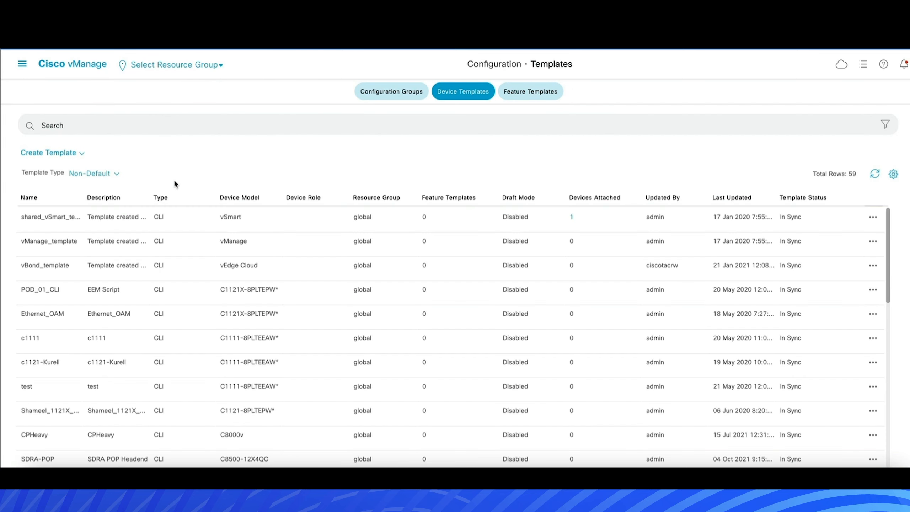
pyautogui.click(537, 91)
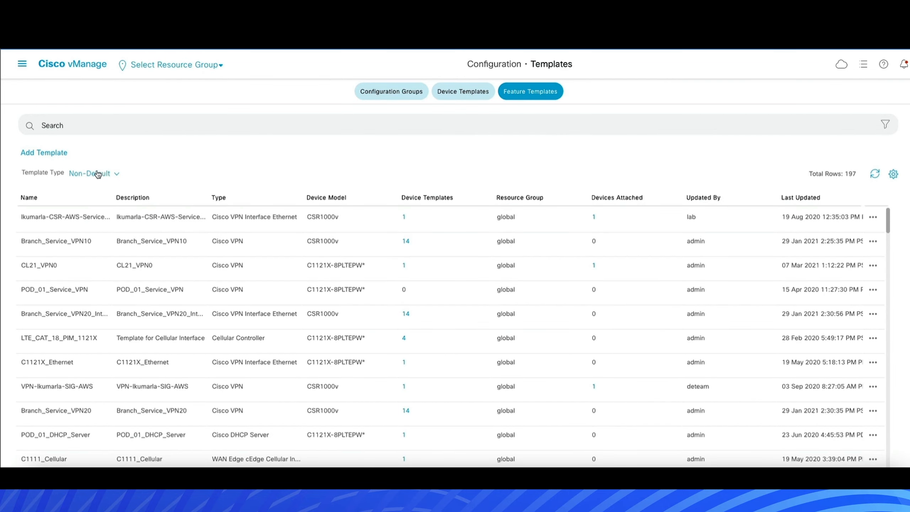
pyautogui.click(65, 153)
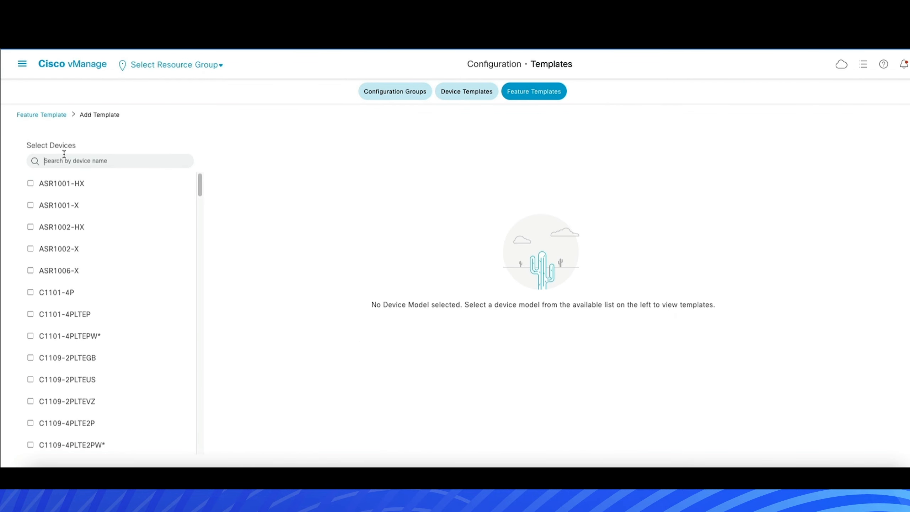
# Step: Filter the device models by C1111 and select the C1111-4PW* for the new template
pyautogui.click(64, 154)
pyautogui.write('C11')
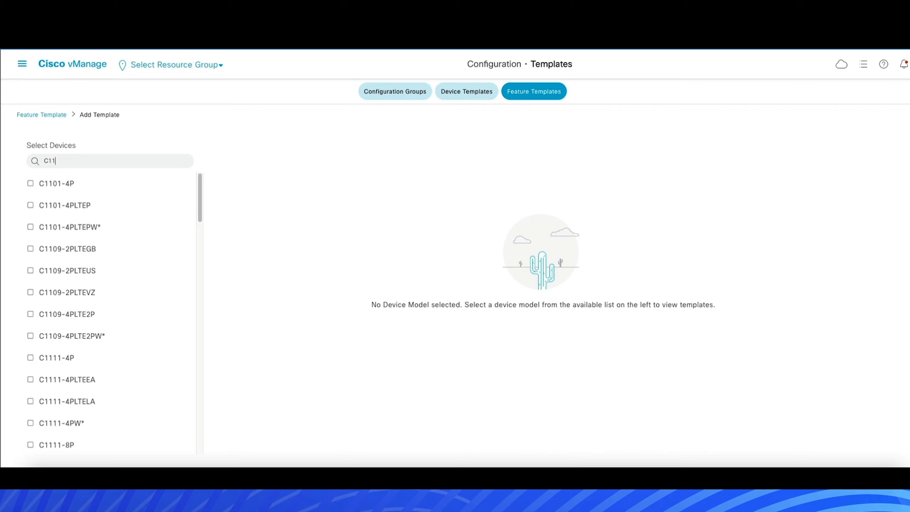
pyautogui.write('11')
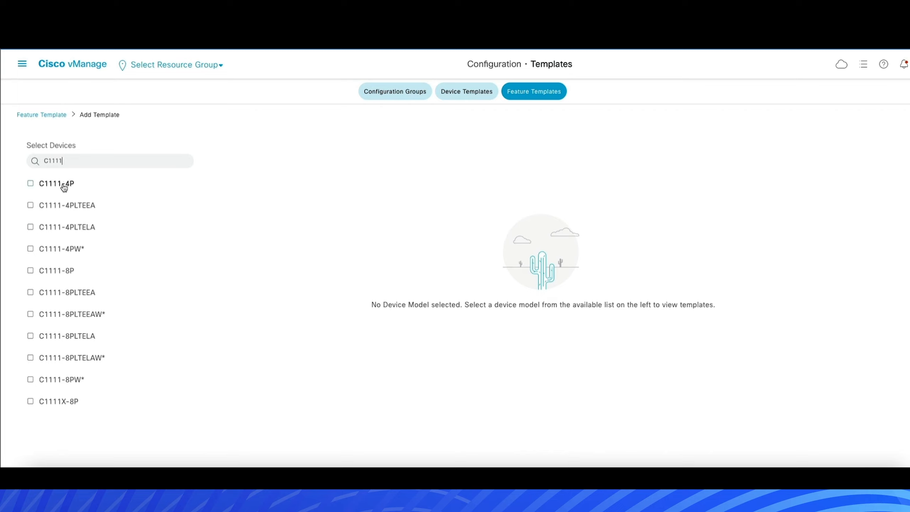
pyautogui.click(31, 249)
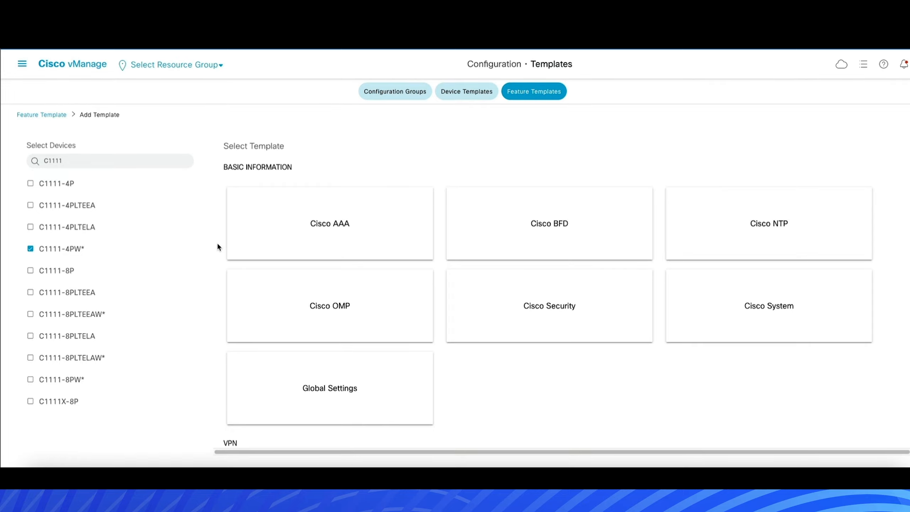
# Step: Create an ISR1K Wireless template named Wireless_Access_Demo with the description "Wireless access feature for ISR1K"
pyautogui.scroll(-2, 217, 247)
pyautogui.scroll(-15, 218, 245)
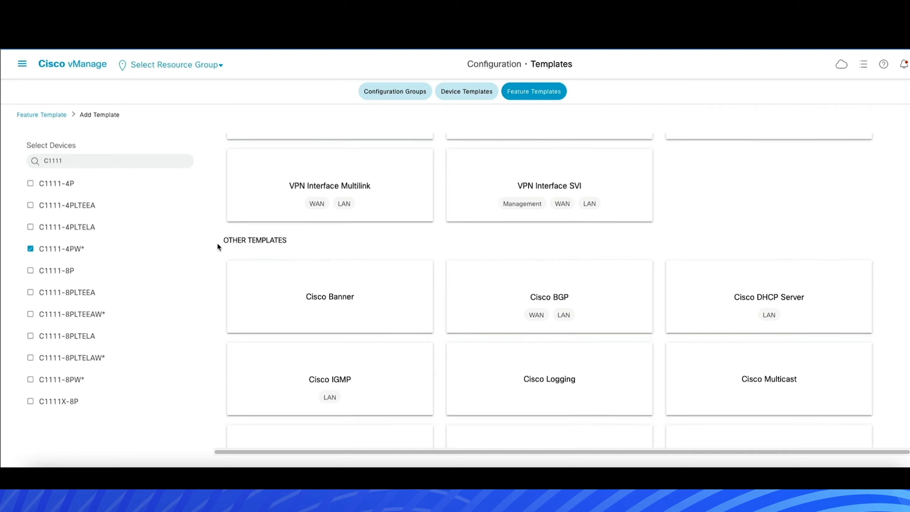
pyautogui.scroll(1, 218, 246)
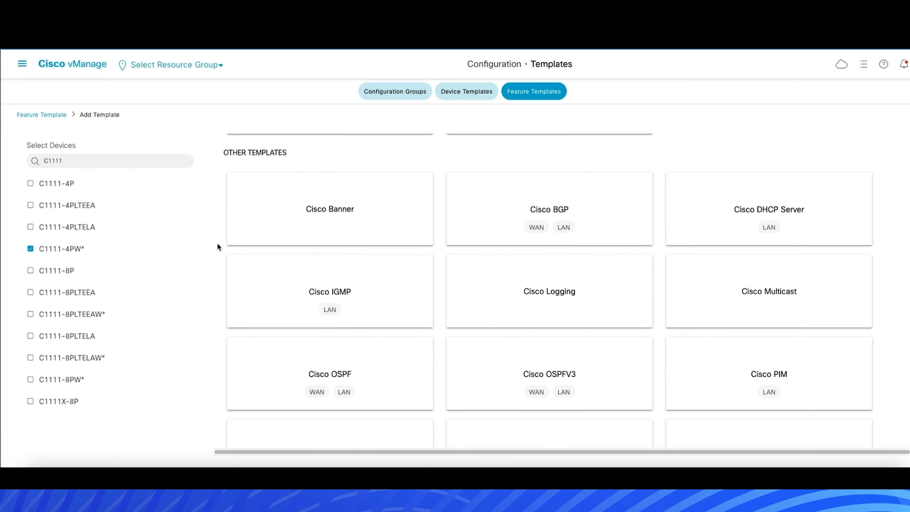
pyautogui.scroll(-3, 217, 247)
pyautogui.scroll(-5, 217, 247)
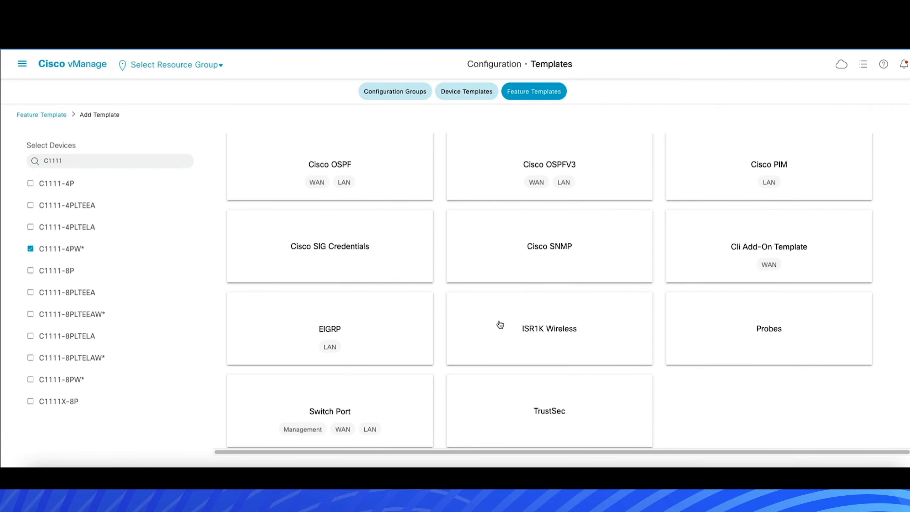
pyautogui.click(499, 323)
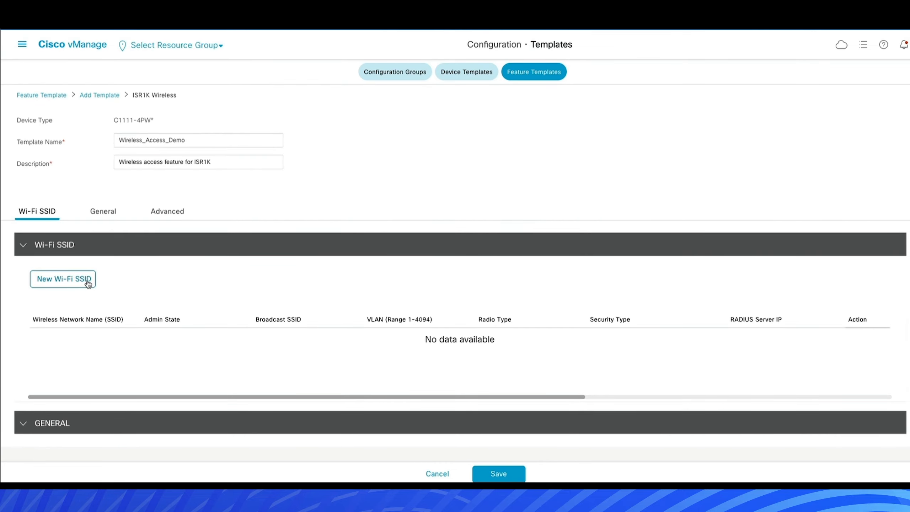
# Step: Add a Wi-Fi SSID named ISR1K Wireless Access on VLAN 11 with WPA2 Personal security and enter its passphrase
pyautogui.click(88, 284)
pyautogui.scroll(-3, 87, 279)
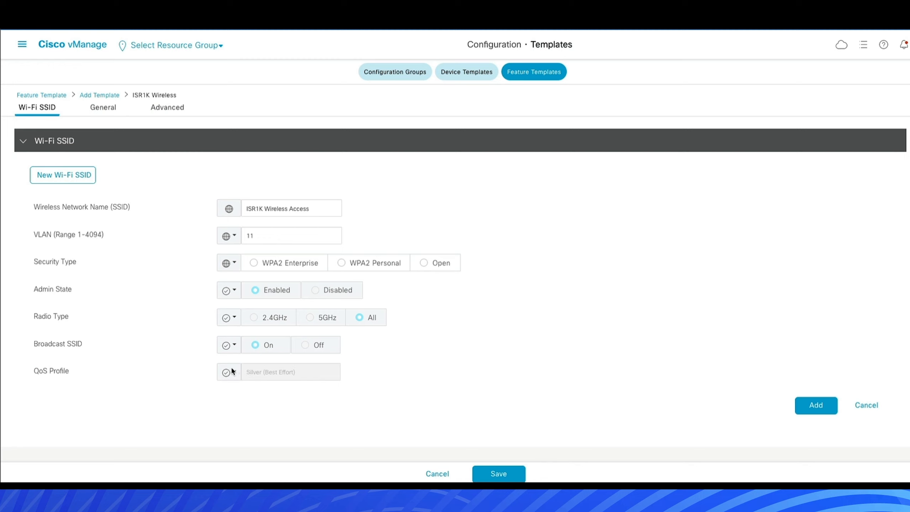
pyautogui.click(266, 234)
pyautogui.click(341, 263)
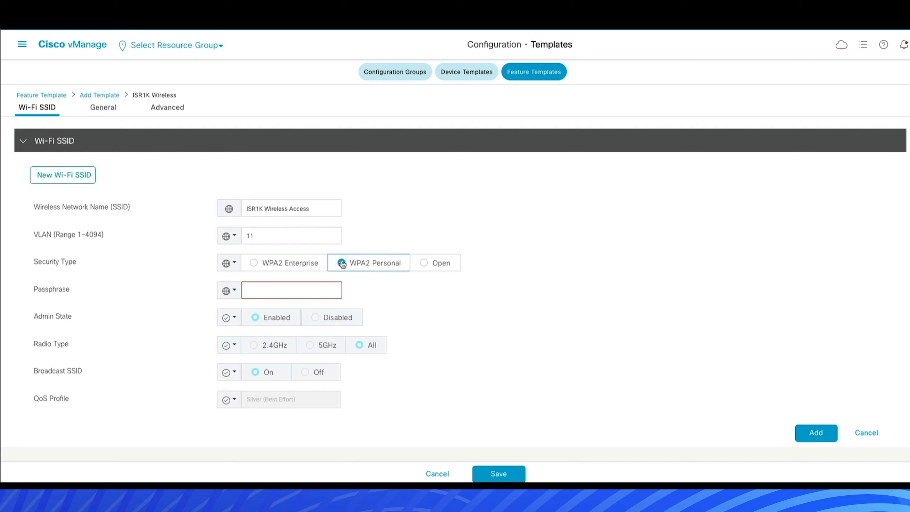
pyautogui.click(312, 289)
pyautogui.write('********')
pyautogui.click(816, 432)
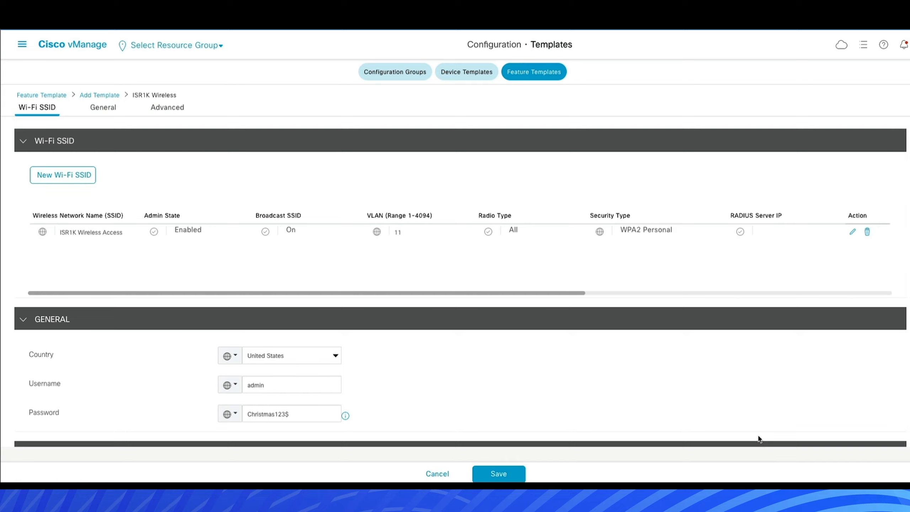
# Step: Leave the advanced wireless settings at their defaults and save the ISR1K Wireless feature template
pyautogui.scroll(-3, 758, 439)
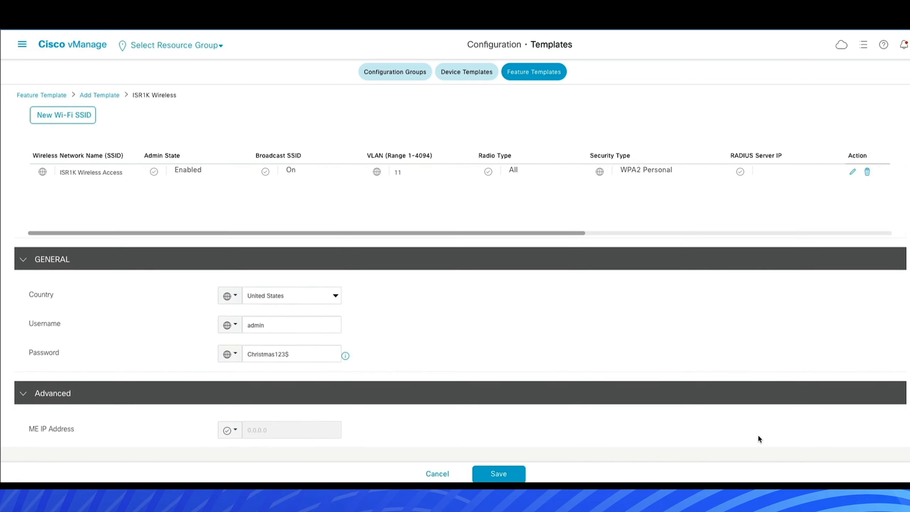
pyautogui.scroll(-2, 758, 437)
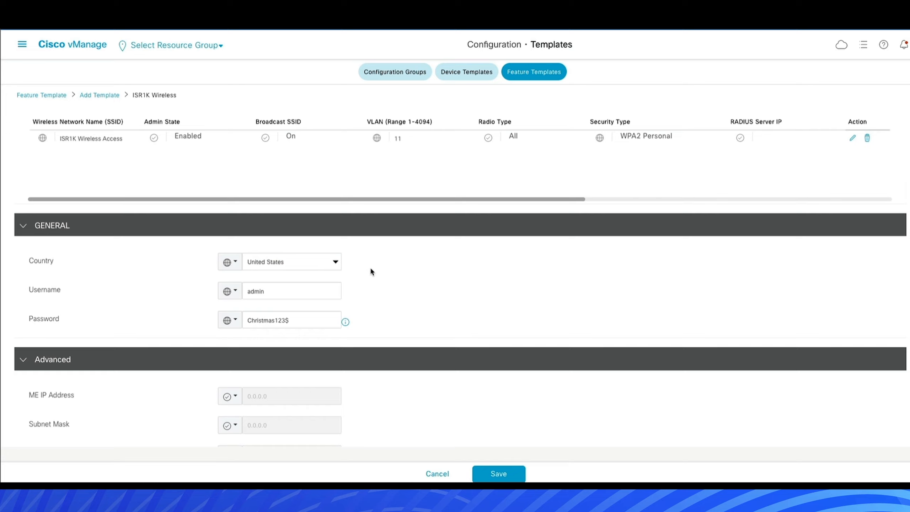
pyautogui.scroll(-3, 372, 292)
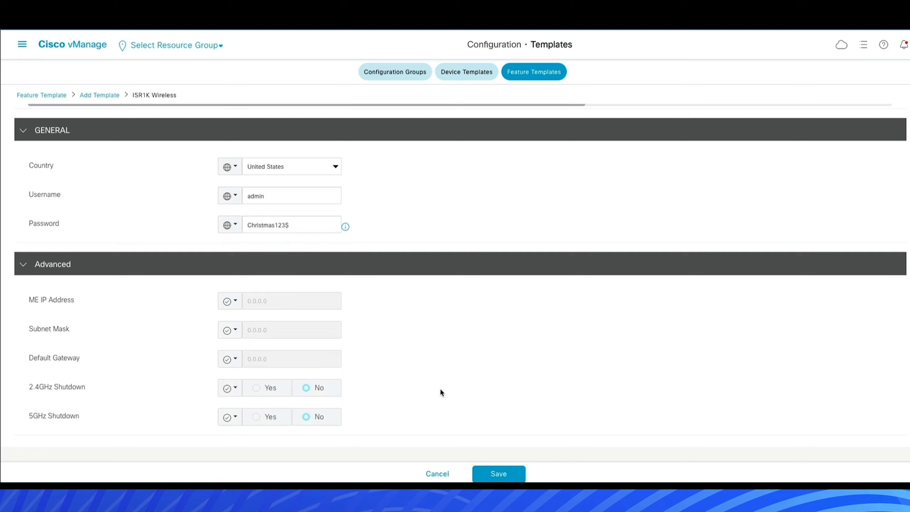
pyautogui.click(498, 474)
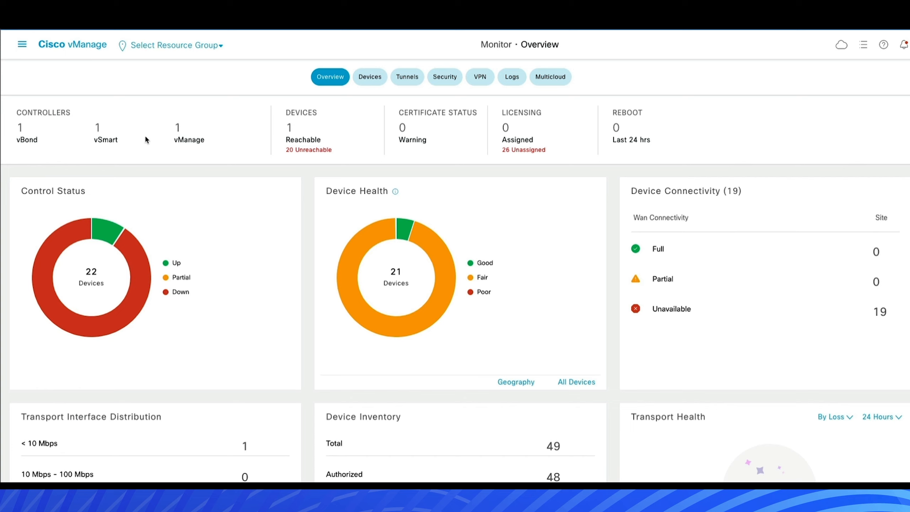
# Step: Go to the device templates in the configuration area, search for "Wireless" and open the Wireless_Access_Feature template for editing
pyautogui.click(22, 44)
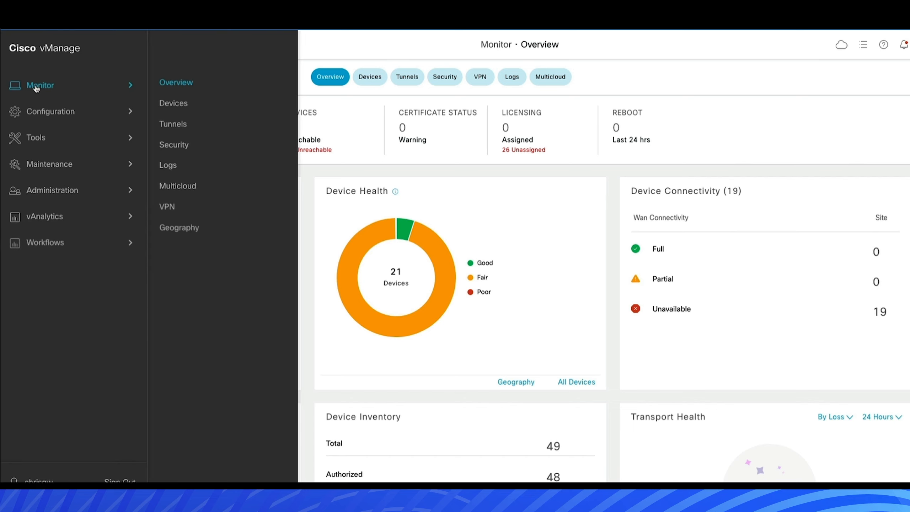
pyautogui.moveTo(87, 114)
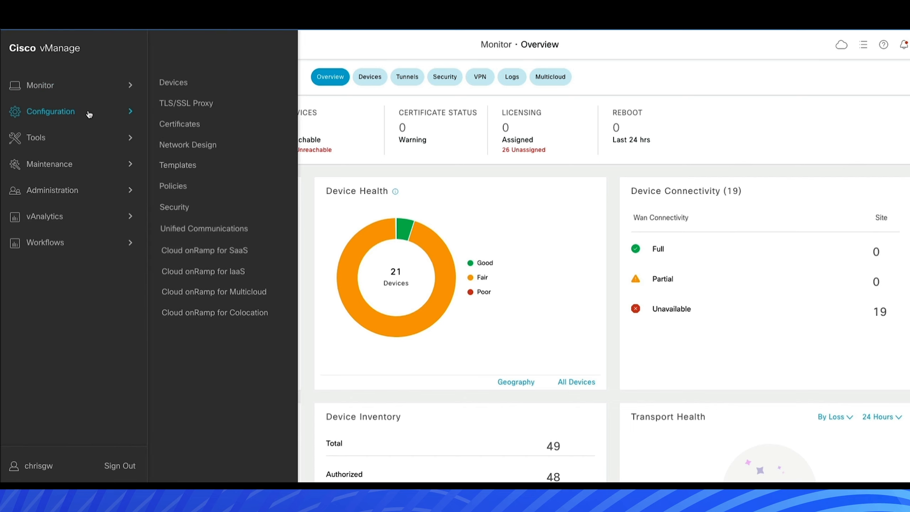
pyautogui.click(170, 162)
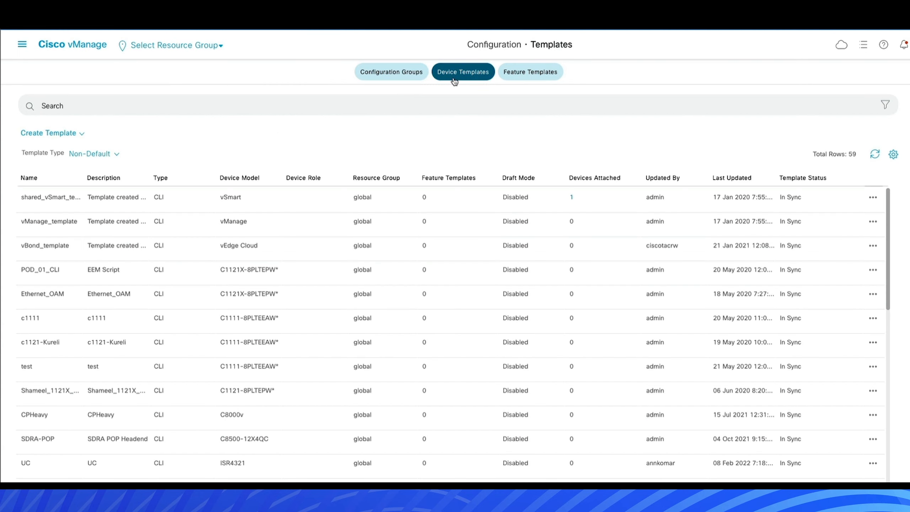
pyautogui.click(447, 103)
pyautogui.write('Wir')
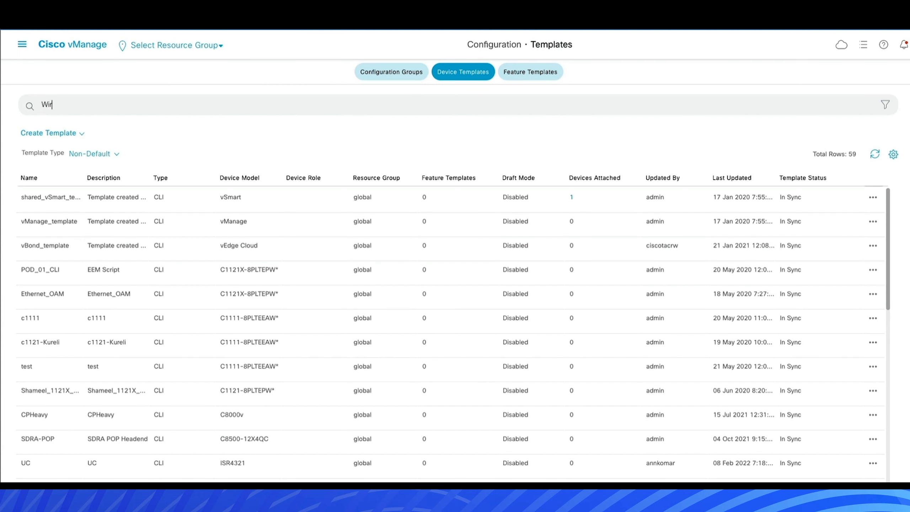
pyautogui.write('eless')
pyautogui.press('Return')
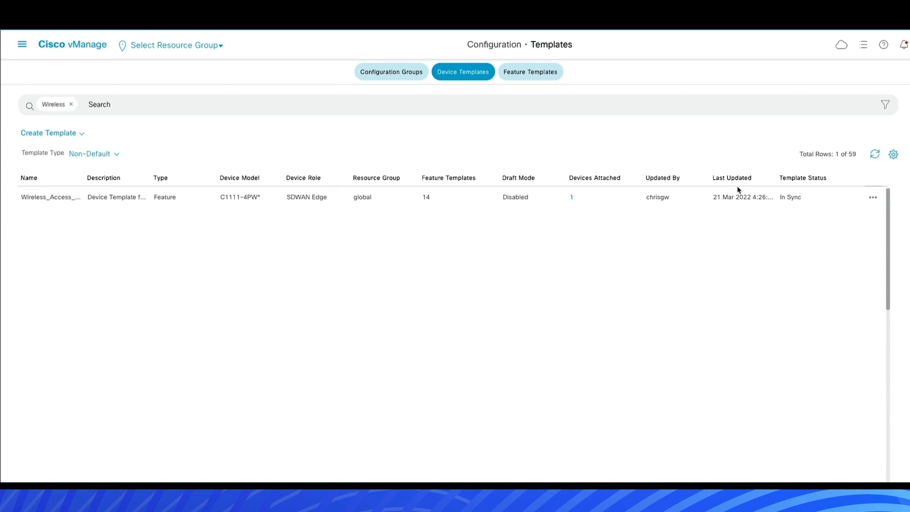
pyautogui.click(876, 200)
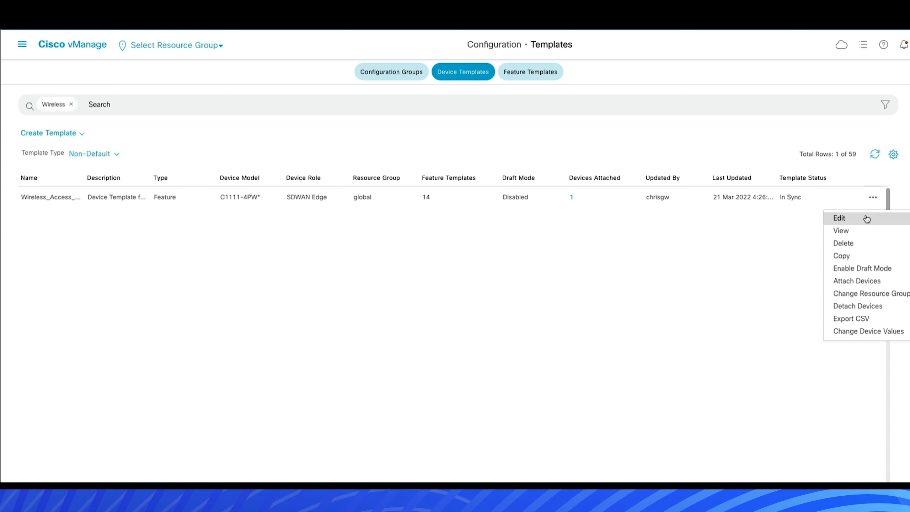
pyautogui.click(866, 218)
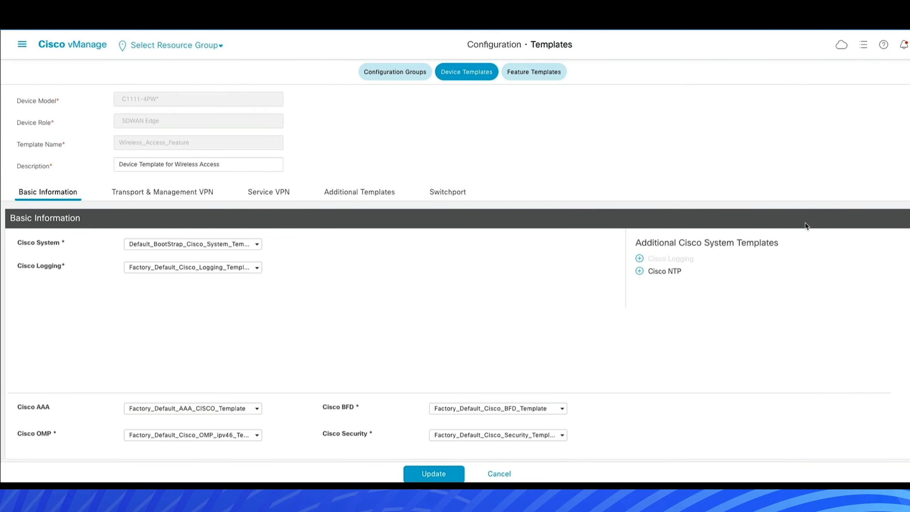
# Step: Choose Wireless_Access_Demo as the Cisco Wireless LAN template in the device template's additional templates
pyautogui.click(339, 190)
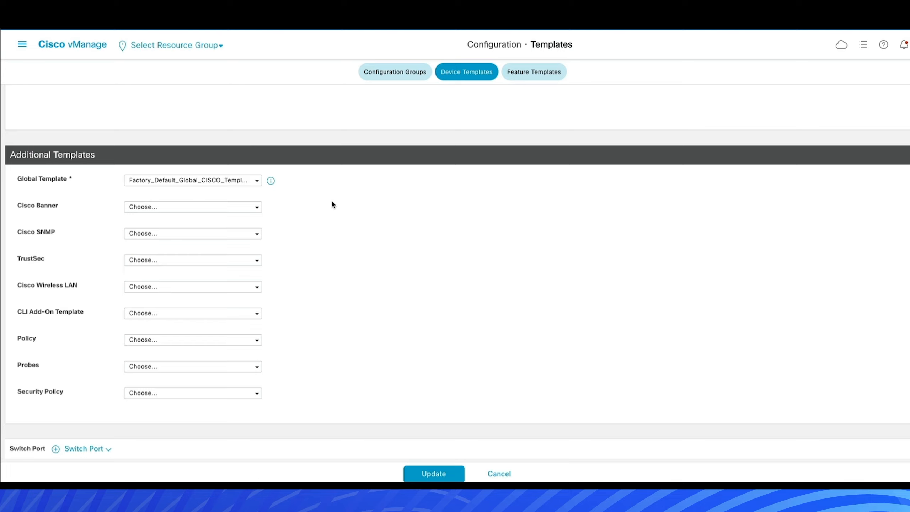
pyautogui.click(257, 289)
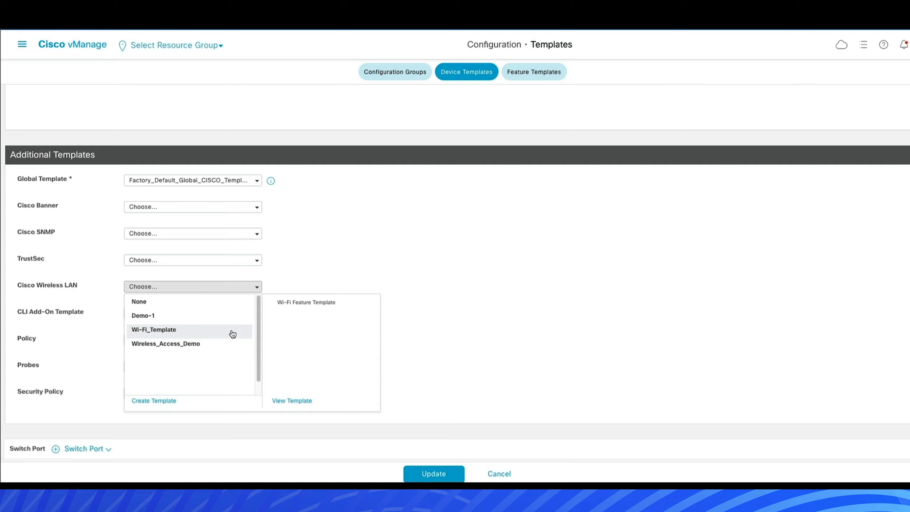
pyautogui.click(226, 346)
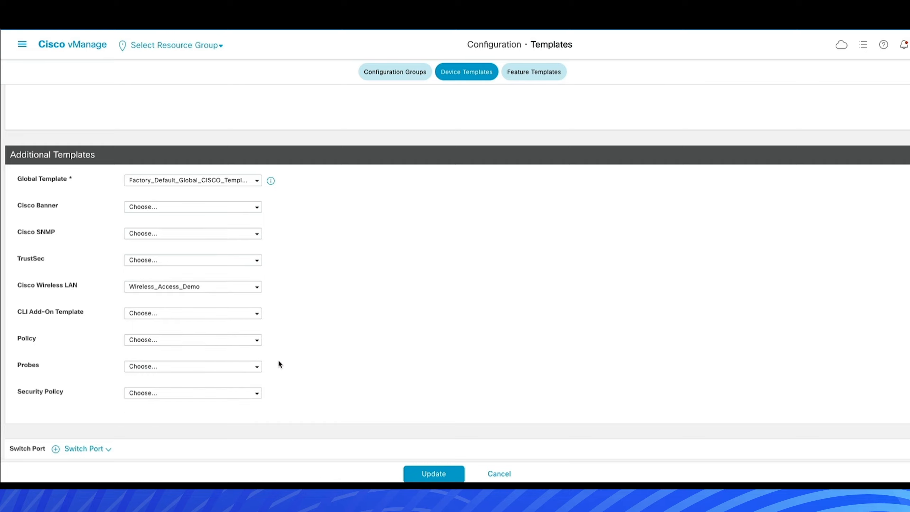
# Step: Update the device template and push its configuration to the attached Demo_1 router
pyautogui.click(419, 472)
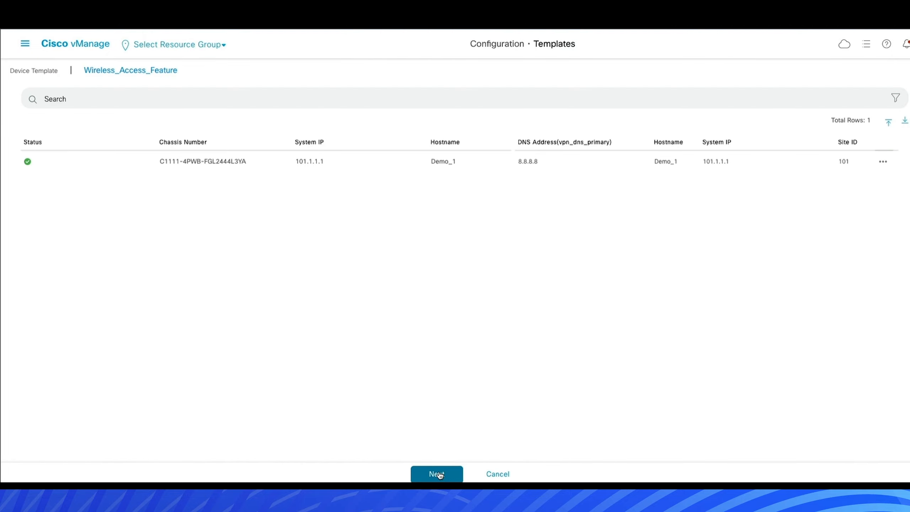
pyautogui.click(440, 474)
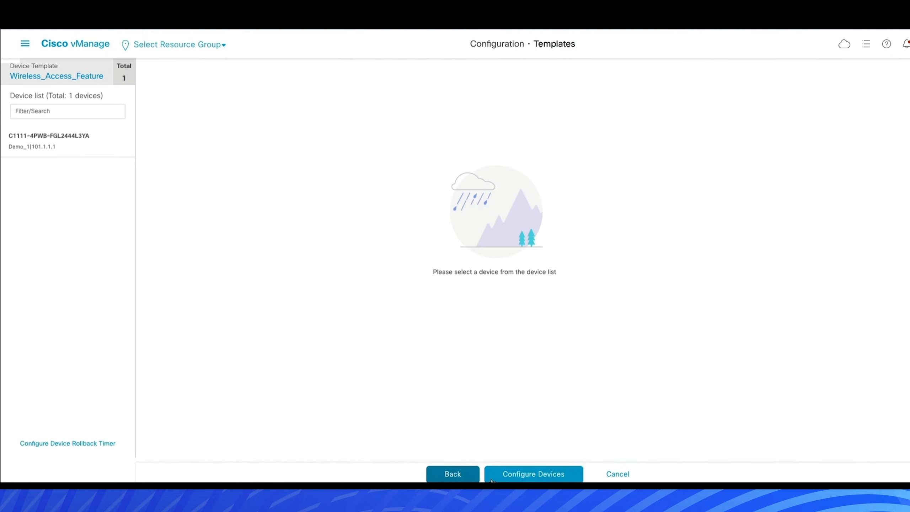
pyautogui.click(514, 480)
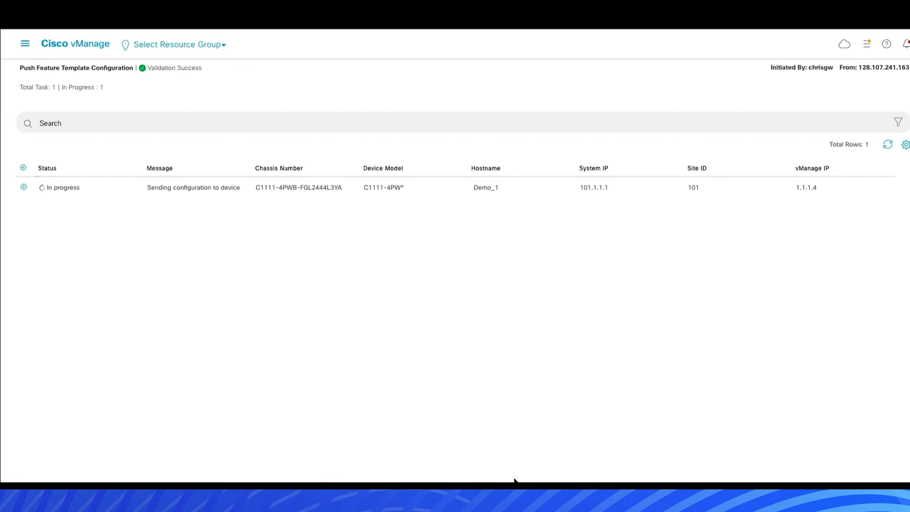